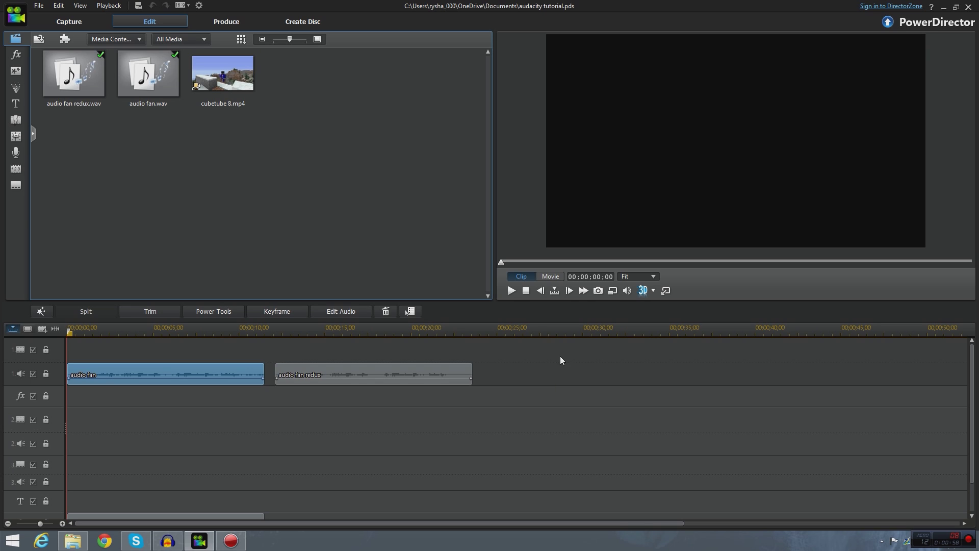
Play the timeline audio clips in movie preview mode
left_click(545, 276)
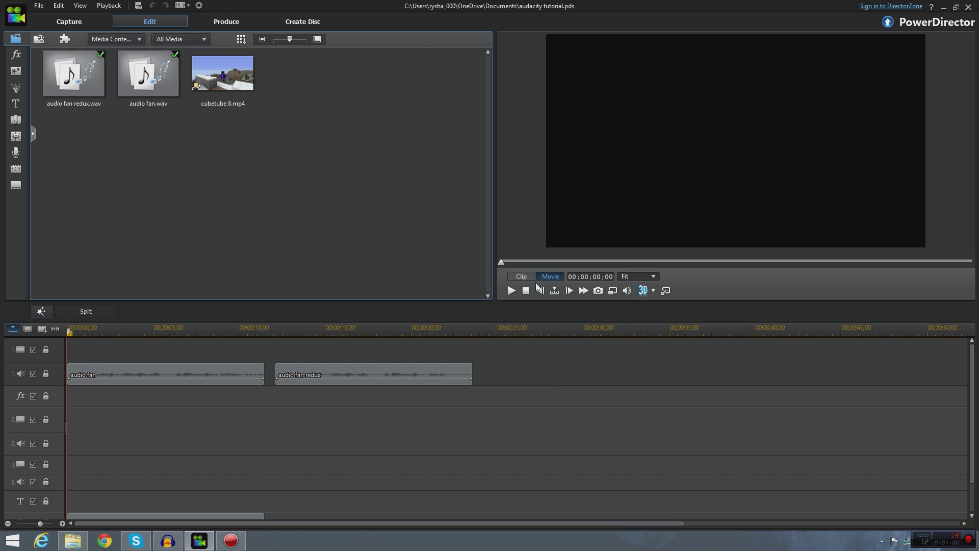
left_click(511, 290)
Extract the audio from the cubetube 8.mp4 clip and save it as cubetube 8.wav
left_click(225, 80)
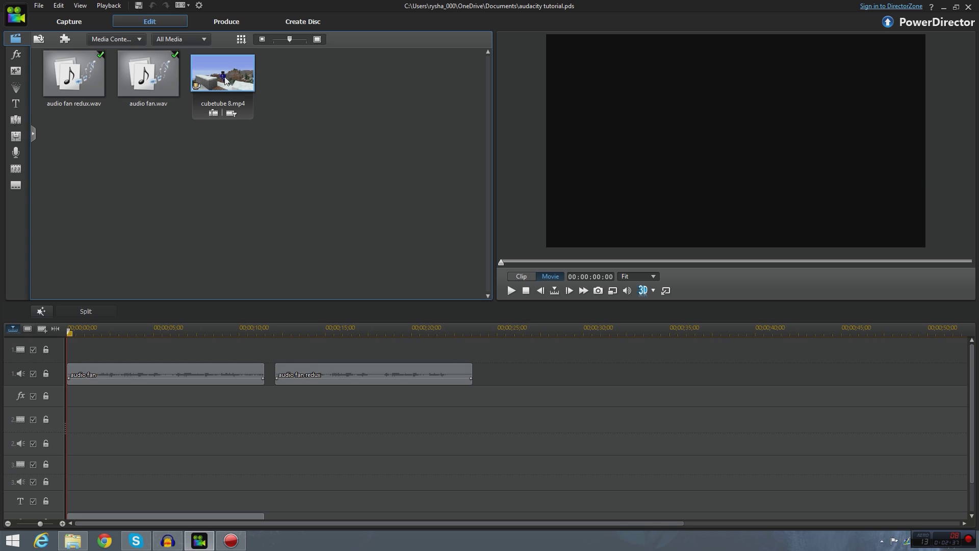
right_click(225, 80)
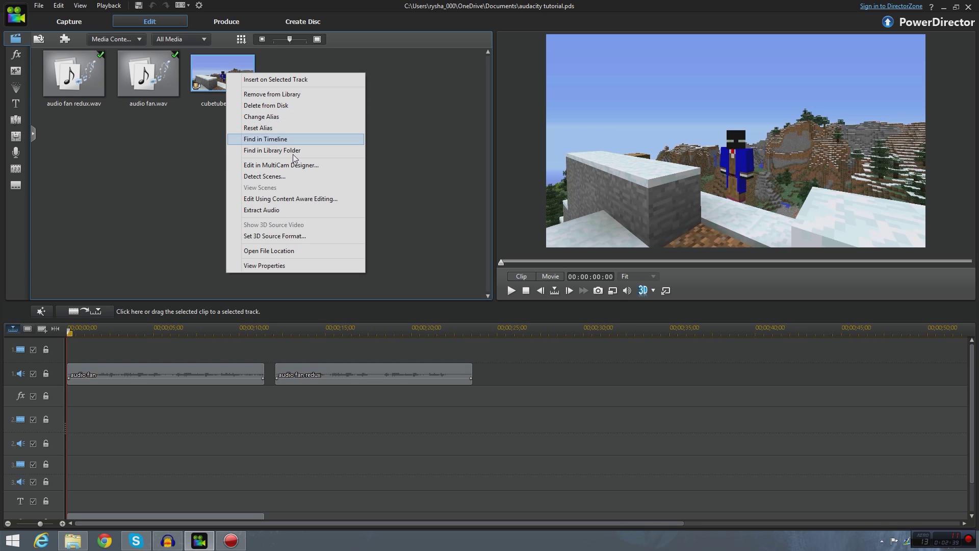
left_click(275, 213)
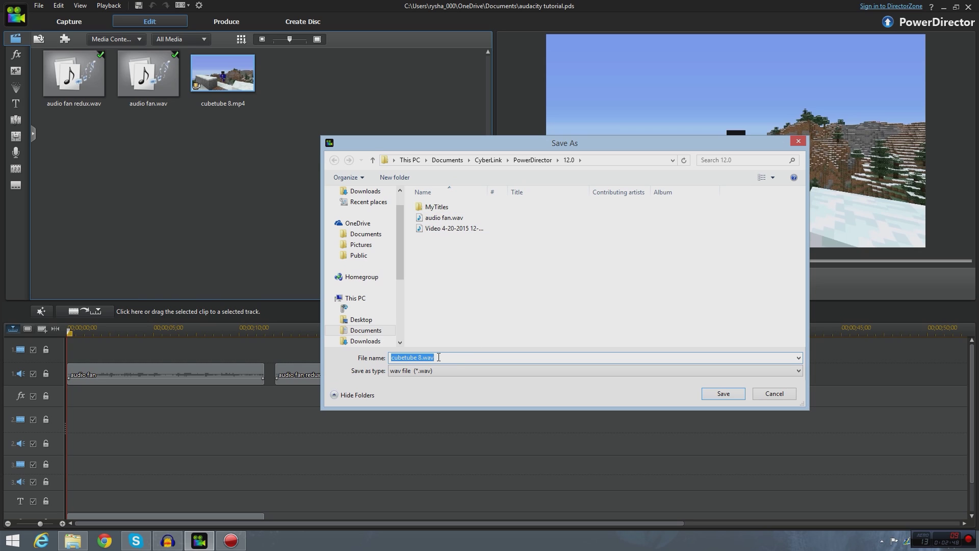
left_click(723, 394)
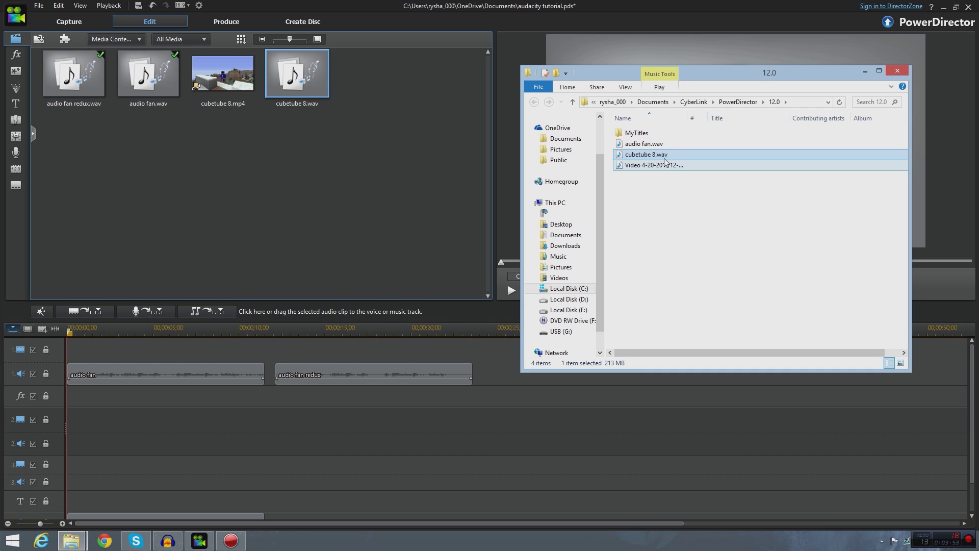
Switch to Audacity and import cubetube 8.wav from the 12.0 folder, making a copy of the file before editing
left_click(663, 155)
left_click(672, 212)
left_click(675, 155)
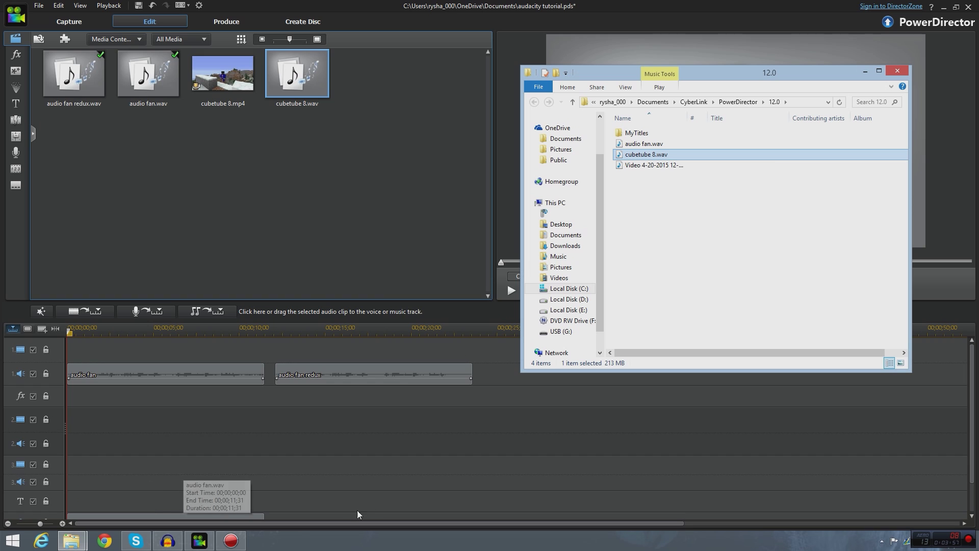
left_click(168, 540)
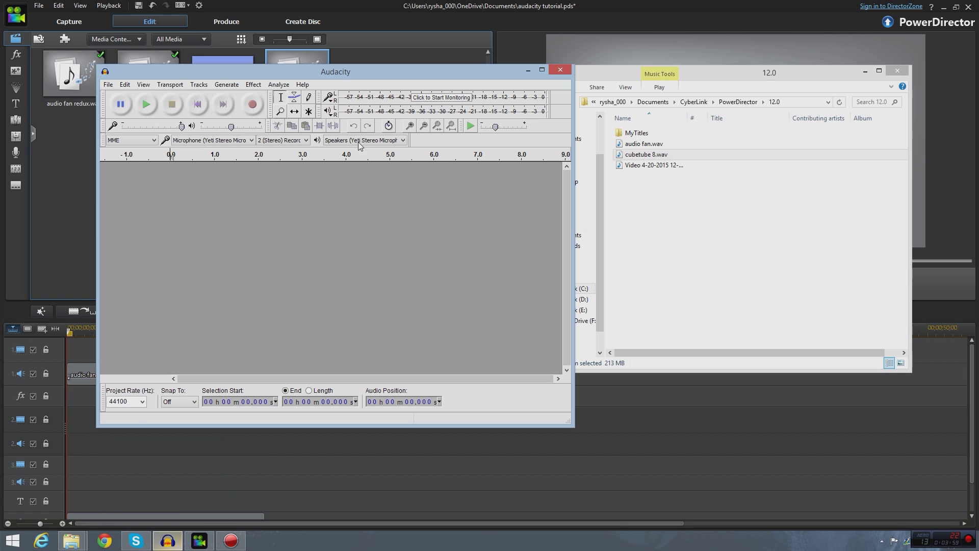
left_click_drag(408, 74, 349, 60)
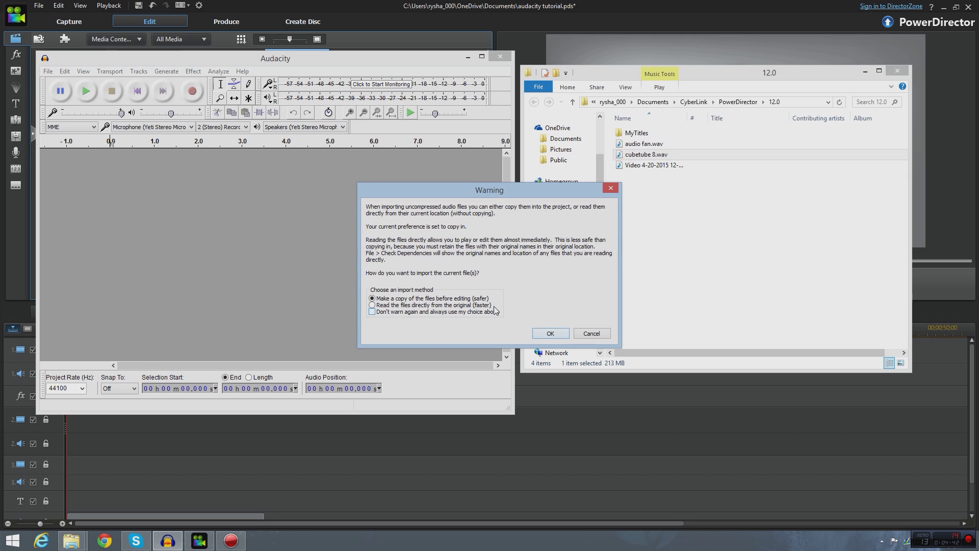
left_click(550, 333)
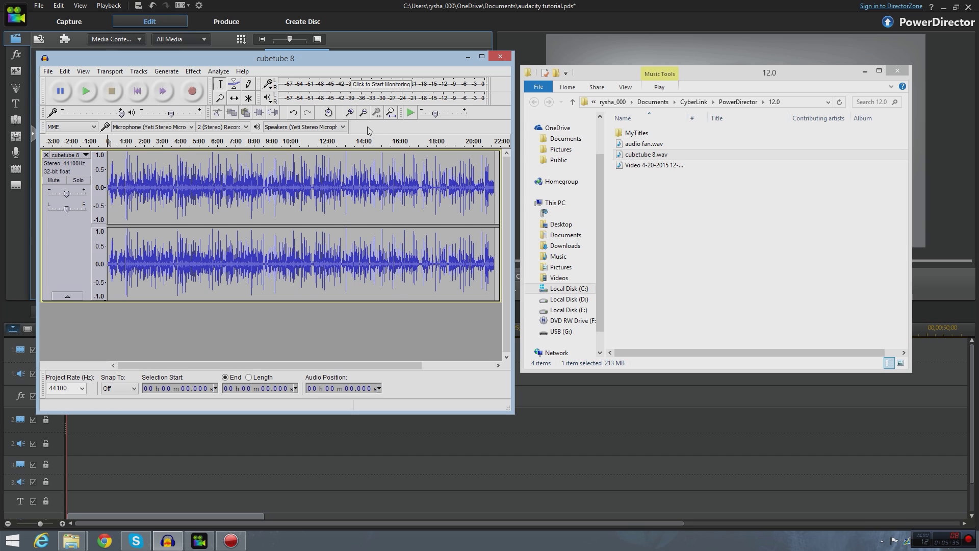
Select the quiet stretch of the cubetube 8 track from about 57.8 to 59.3 seconds
left_click(349, 113)
left_click(350, 112)
left_click(350, 113)
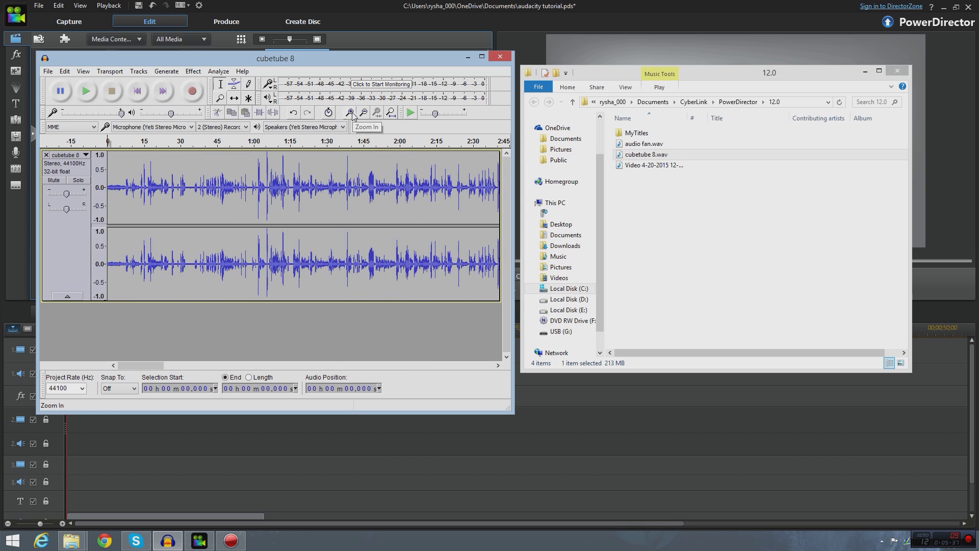
left_click(349, 112)
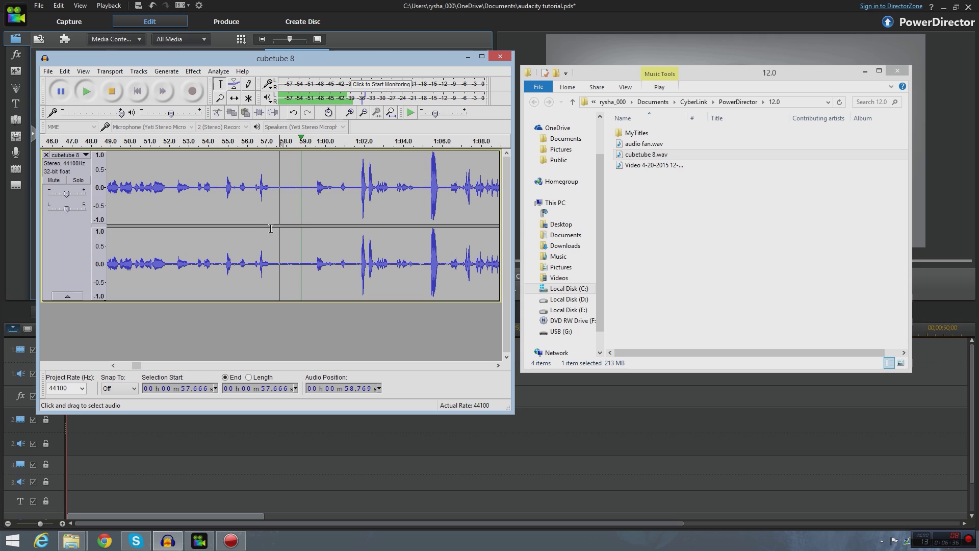
left_click_drag(282, 189, 310, 191)
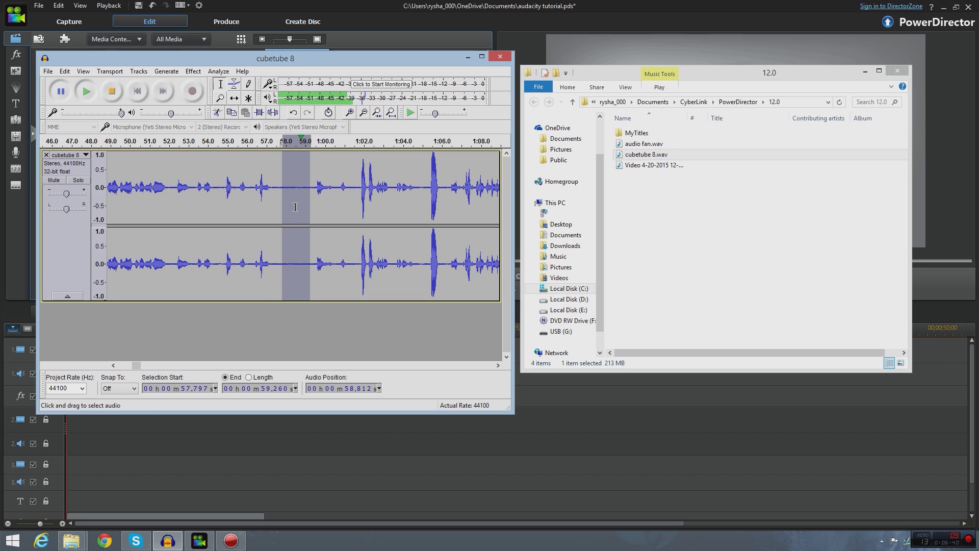
Select the whole cubetube 8 track and play it from about the two-minute mark
key("ctrl+a")
key("ctrl+f")
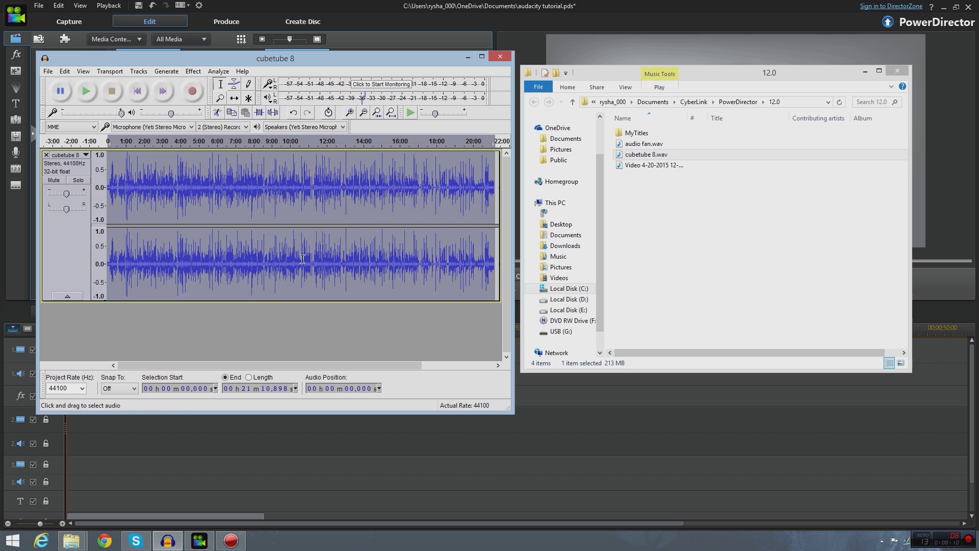
left_click(146, 142)
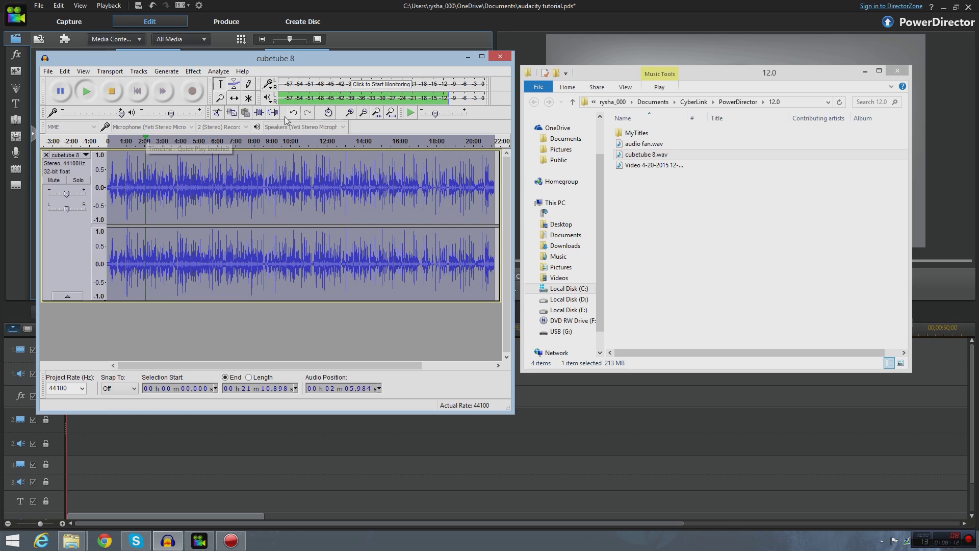
left_click(63, 91)
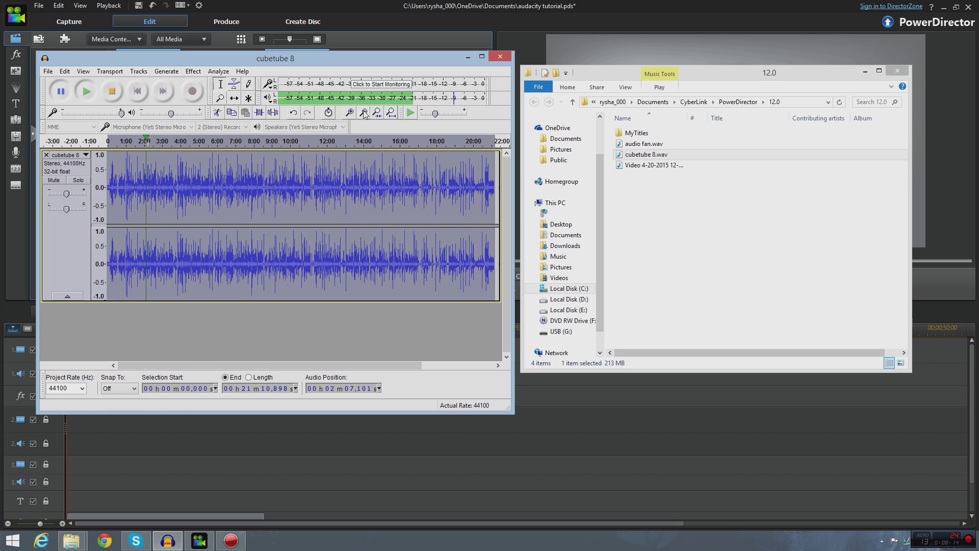
Export the audio to the Music folder as a 16-bit PCM WAV named cubetube 8 redux, leaving the metadata blank
left_click(48, 71)
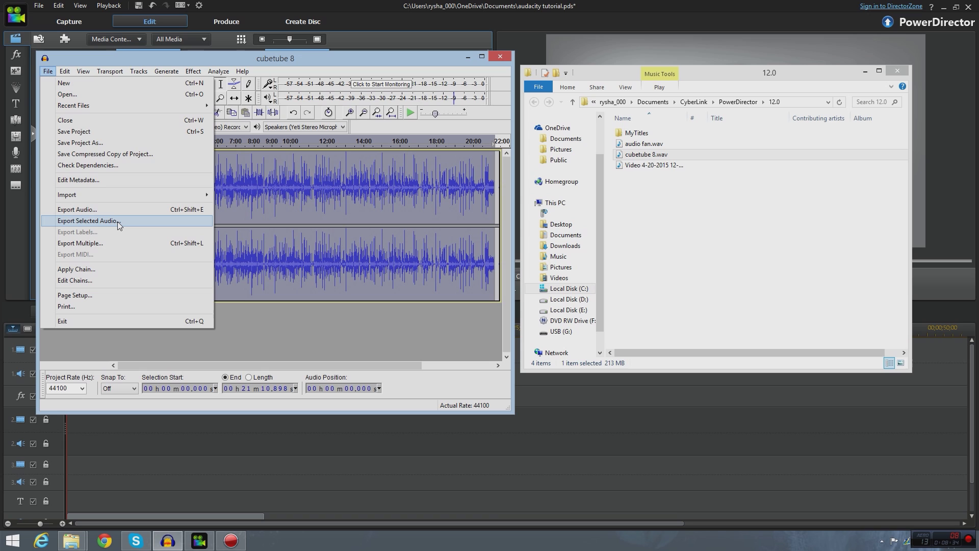
left_click(105, 209)
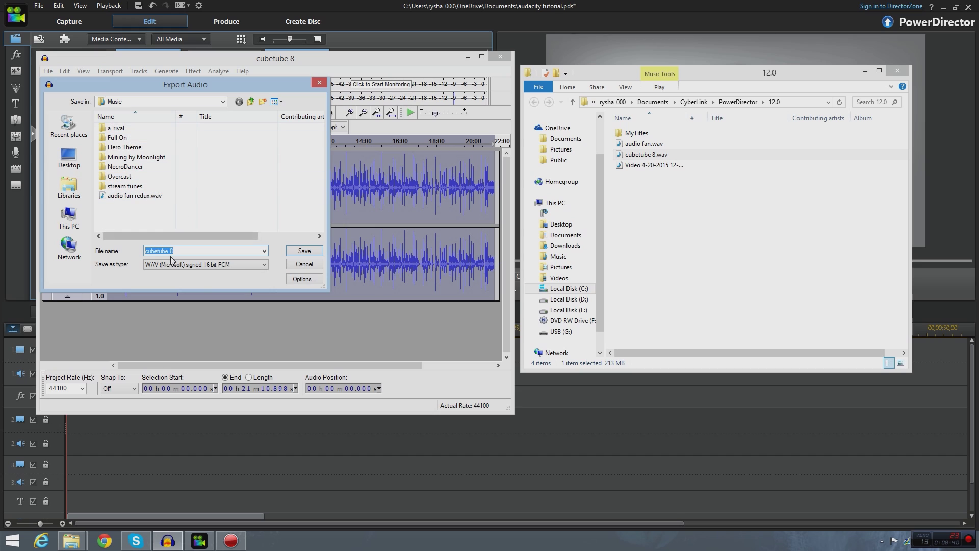
key("End")
type("redux")
left_click(310, 251)
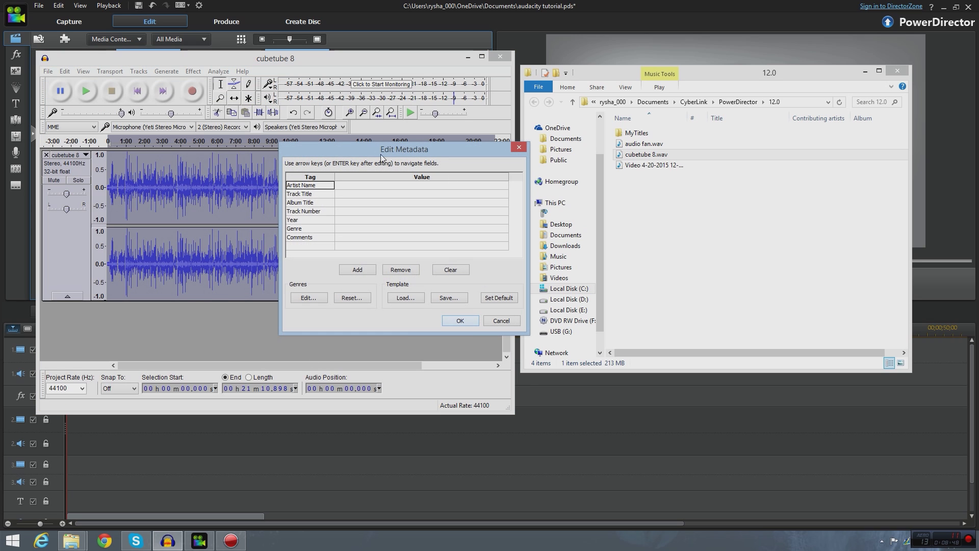
left_click(449, 320)
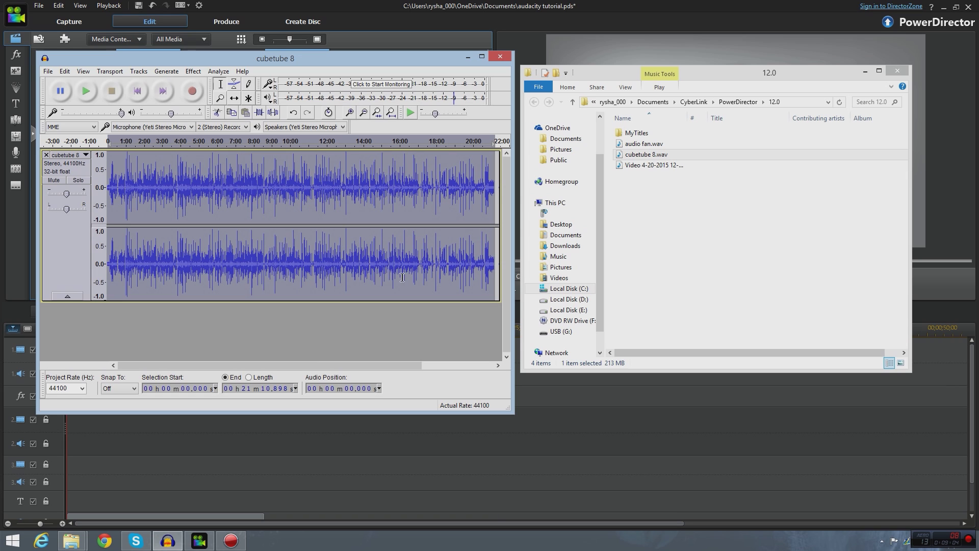
Switch back to PowerDirector and browse to the Music library for importing media files
left_click(467, 56)
left_click(678, 18)
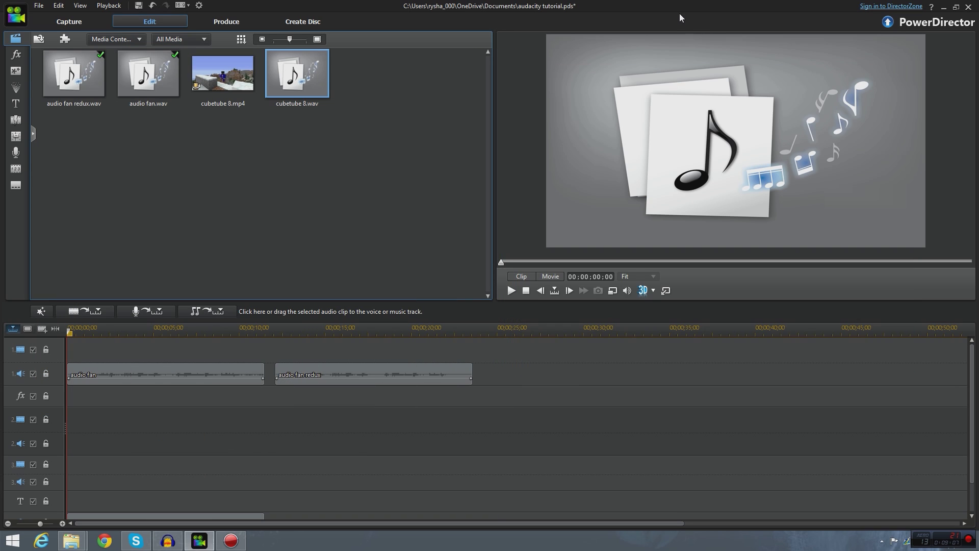
right_click(357, 77)
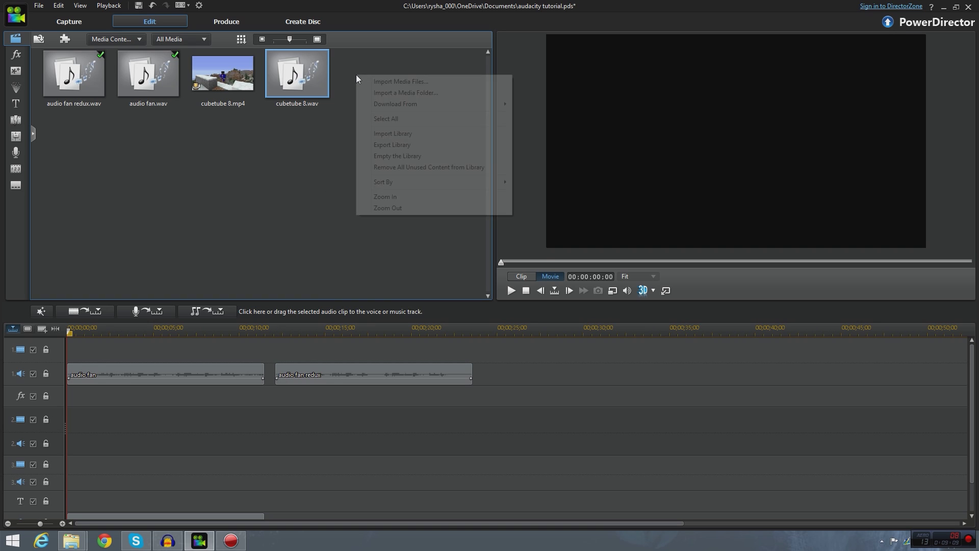
left_click(408, 83)
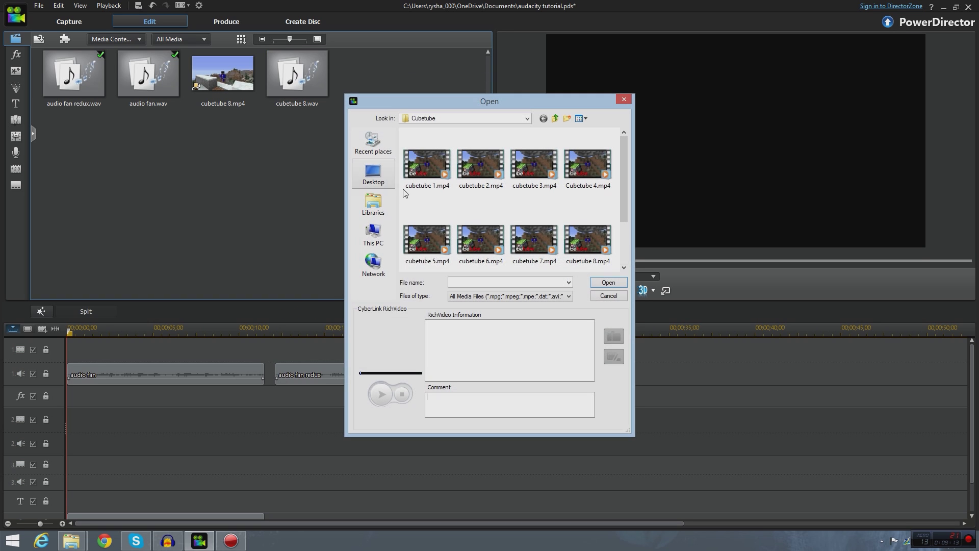
left_click(373, 204)
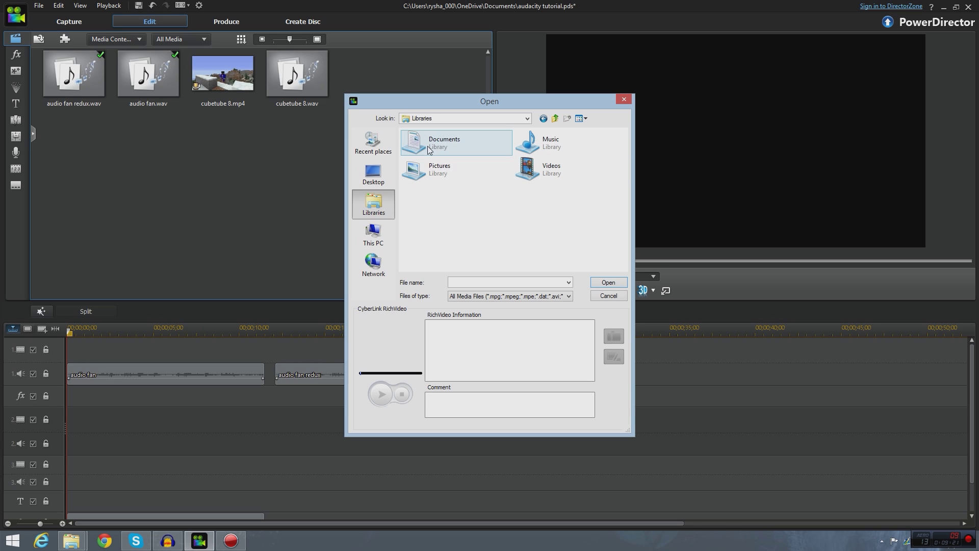
double_click(546, 142)
left_click(538, 145)
left_click(451, 186)
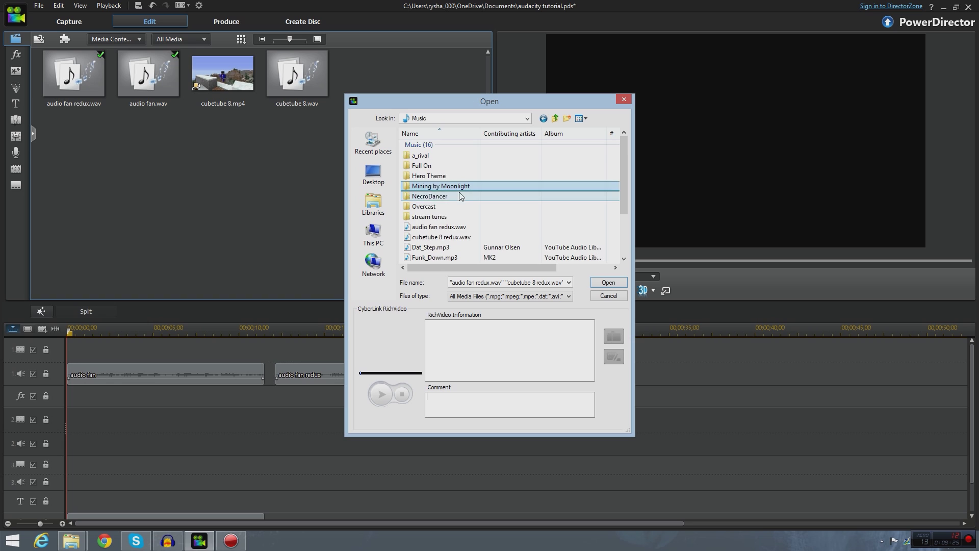